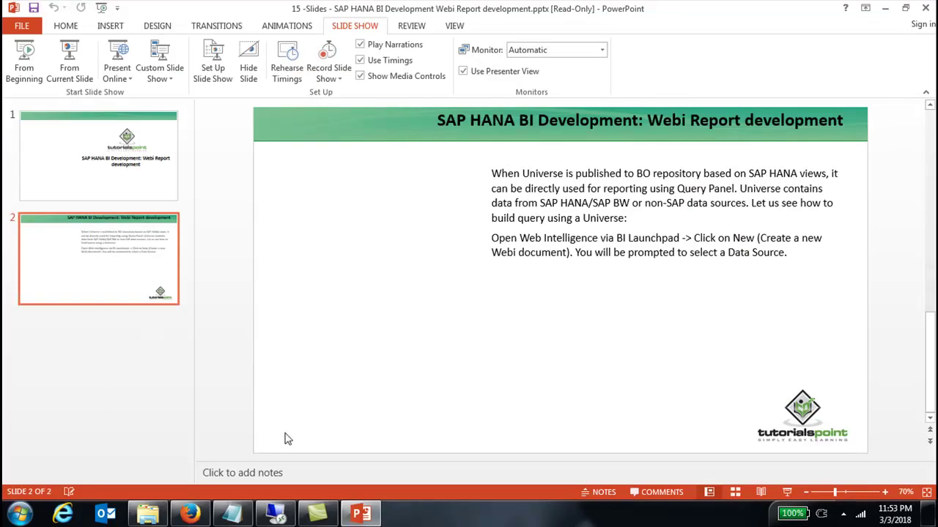
# Switch from the PowerPoint slide to the remote server desktop running Web Intelligence
pyautogui.click(276, 514)
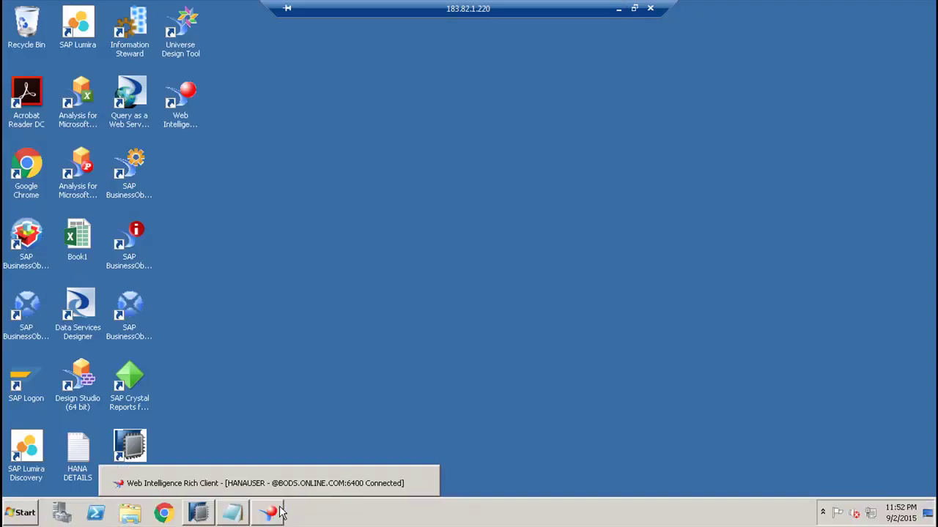
# Create a new document using the ZBL_HANA_1.unx universe as its data source
pyautogui.click(271, 516)
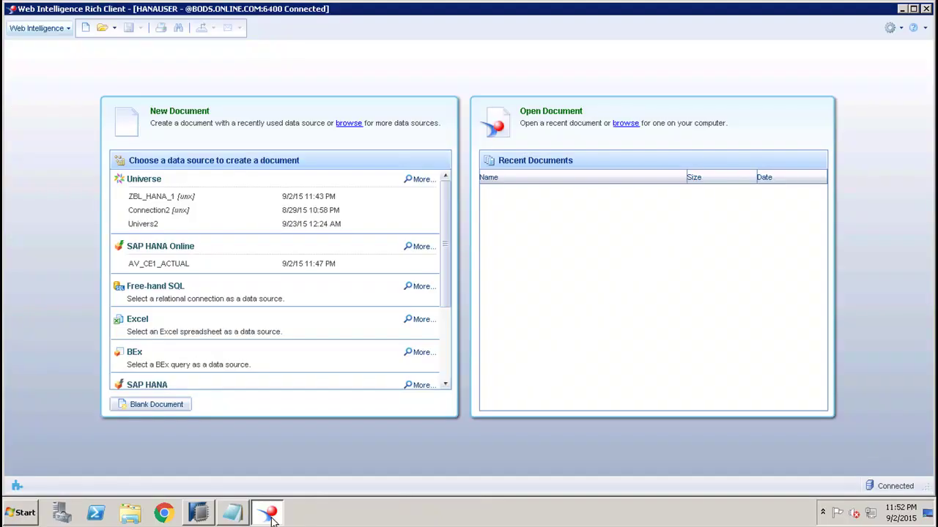
pyautogui.click(83, 32)
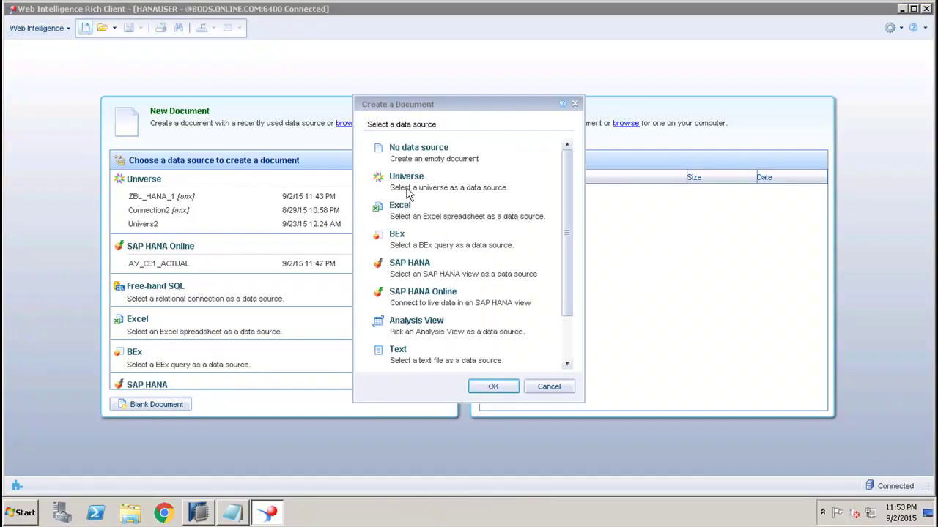
pyautogui.click(408, 192)
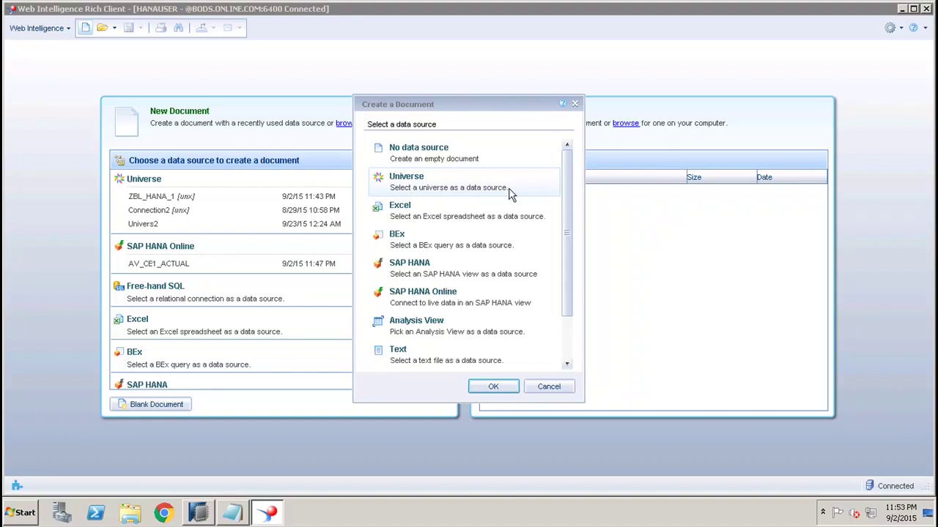
pyautogui.click(491, 388)
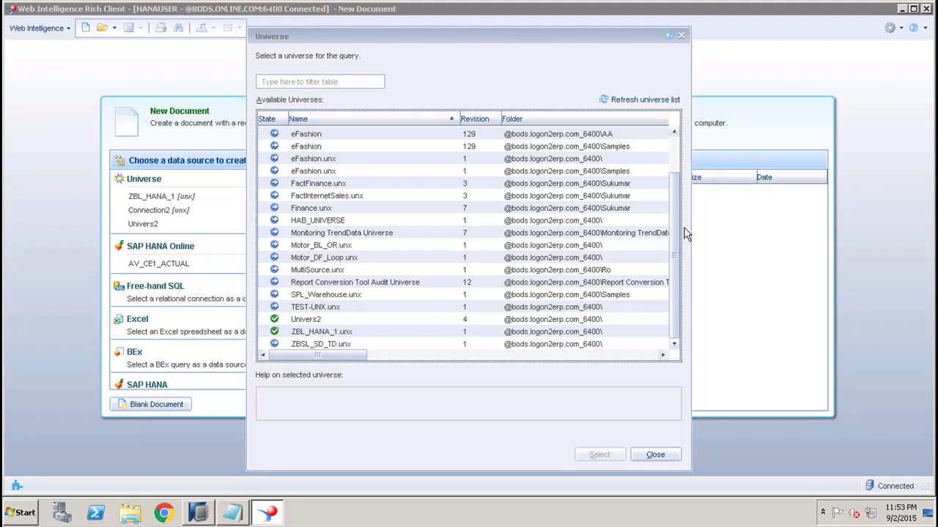
pyautogui.click(420, 337)
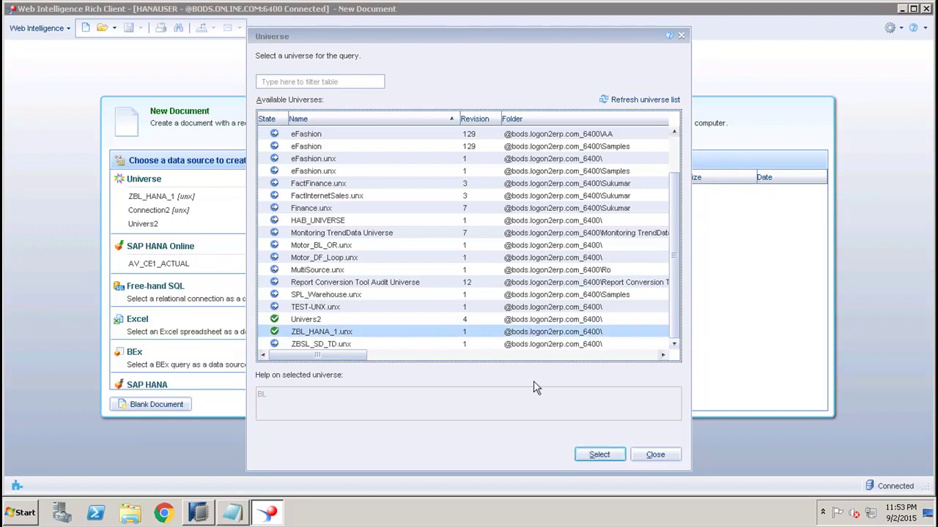
pyautogui.click(595, 454)
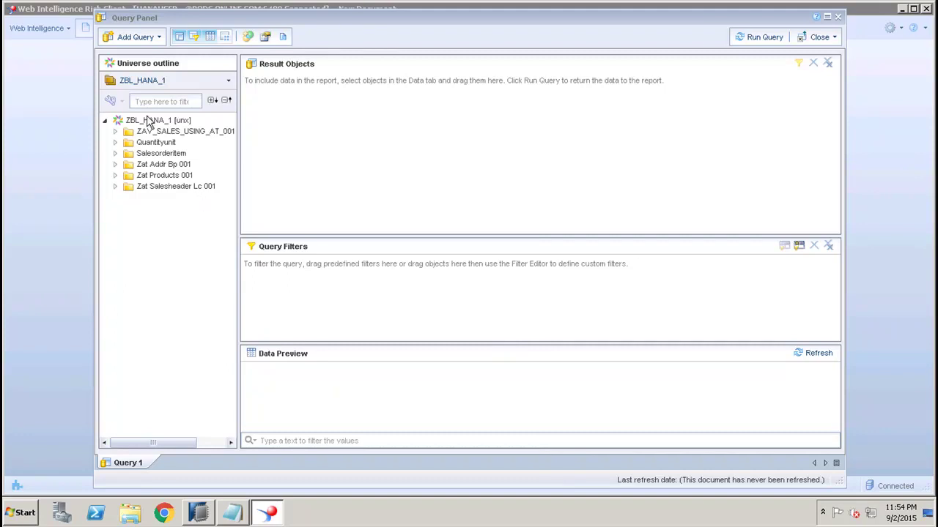
# Expand the universe folders and add Country, City and Region to Result Objects
pyautogui.click(116, 154)
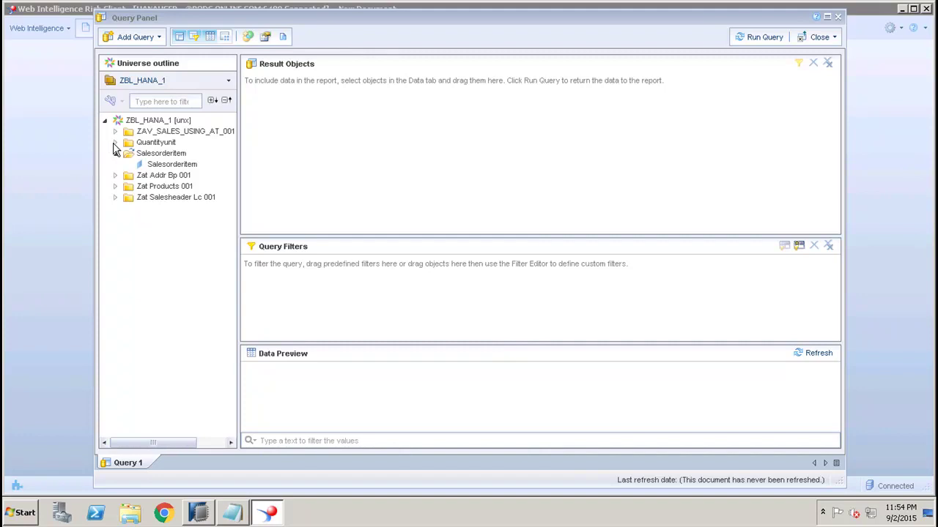
pyautogui.click(115, 143)
pyautogui.click(115, 187)
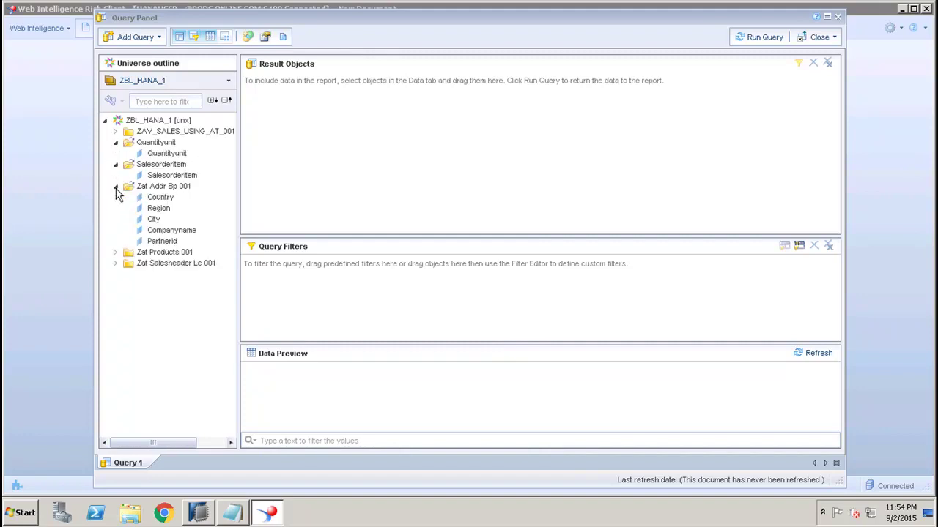
pyautogui.doubleClick(160, 198)
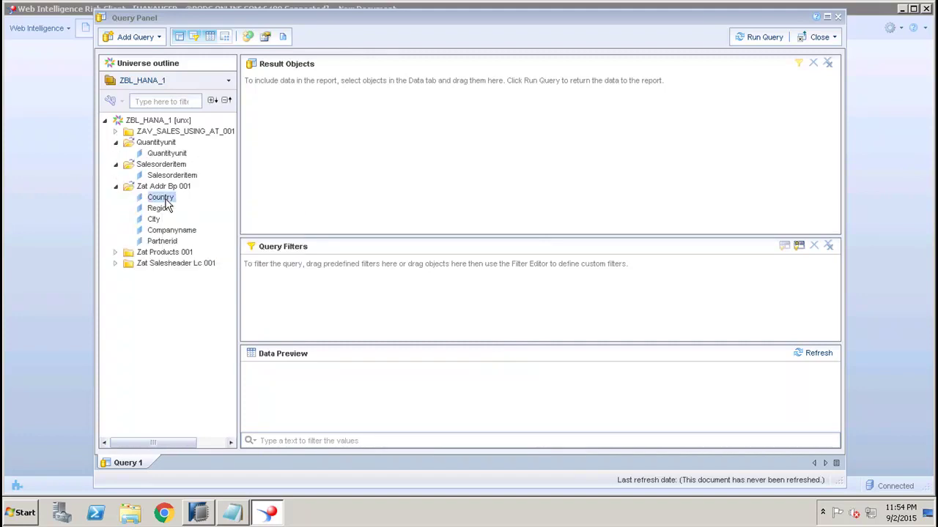
pyautogui.doubleClick(155, 219)
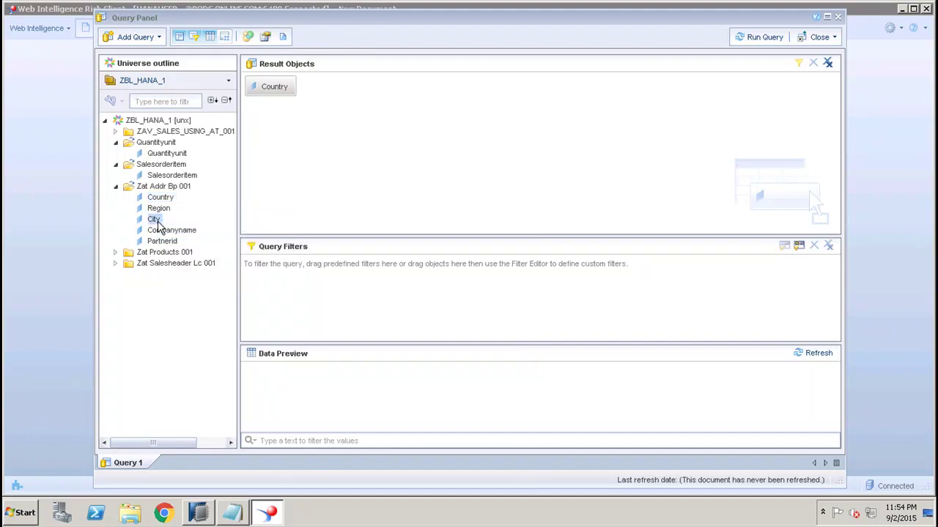
pyautogui.doubleClick(158, 208)
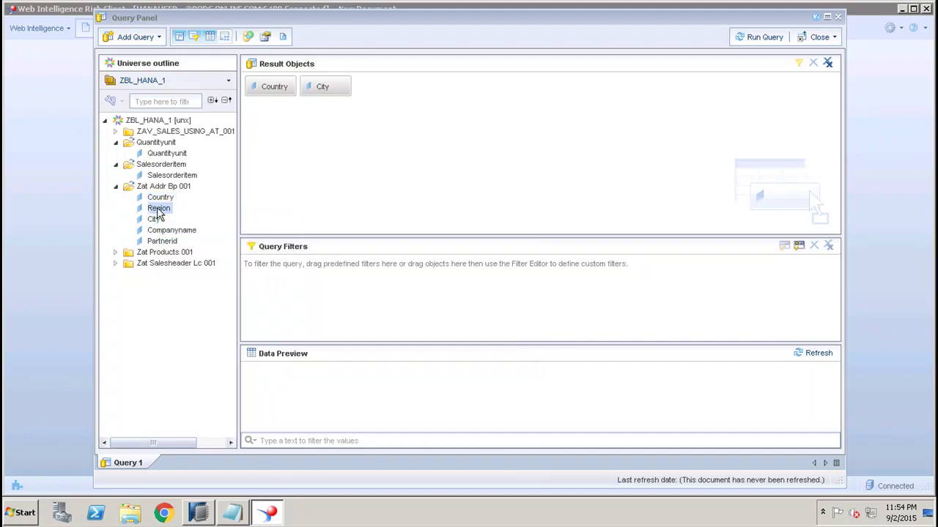
# Add Grossamount from the ZAV_SALES_USING_AT_001 measures folder to Result Objects
pyautogui.click(116, 264)
pyautogui.click(116, 253)
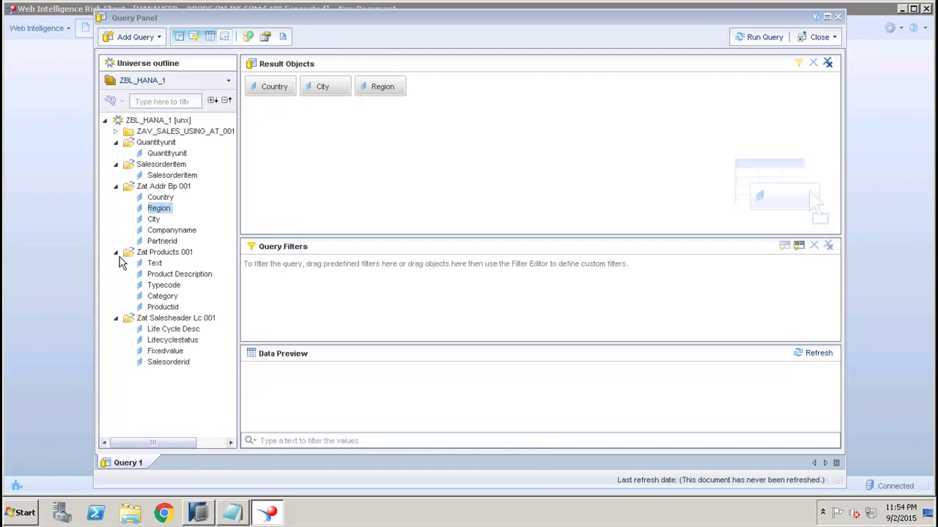
pyautogui.click(115, 131)
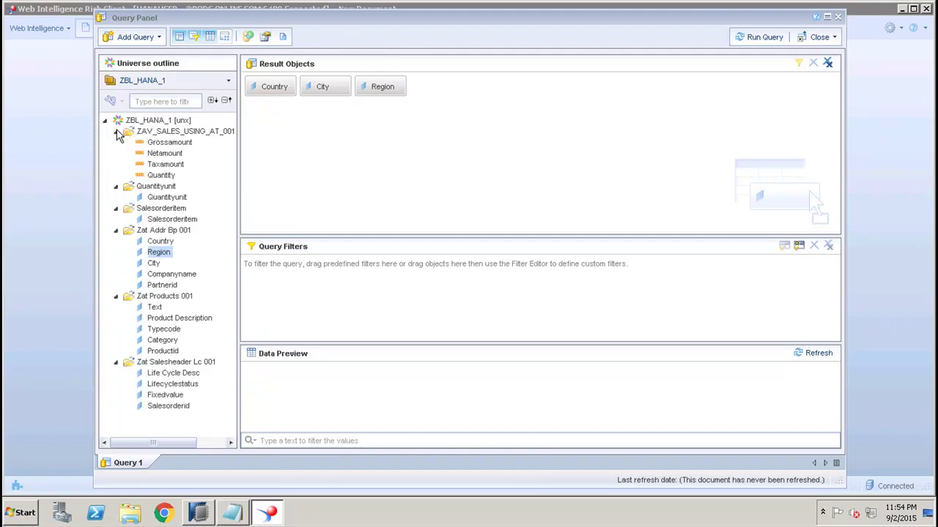
pyautogui.doubleClick(162, 143)
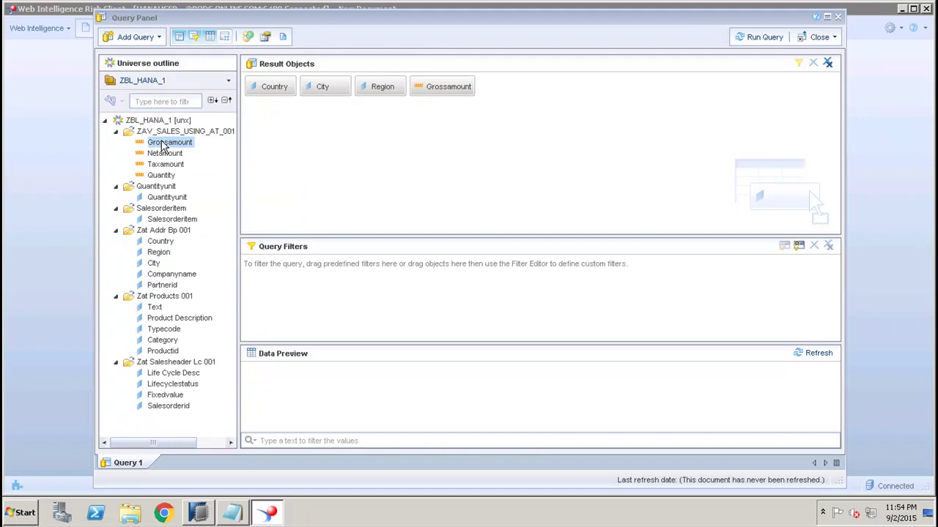
pyautogui.click(285, 38)
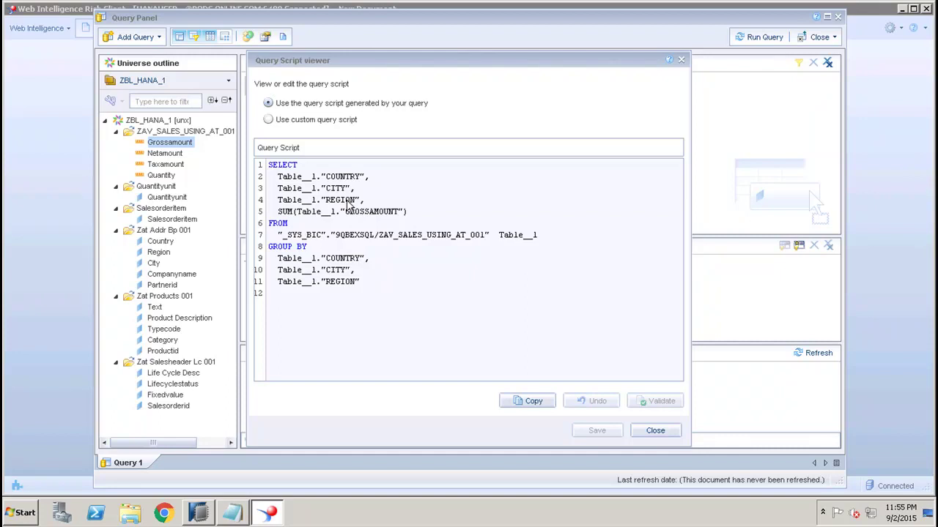
pyautogui.click(270, 121)
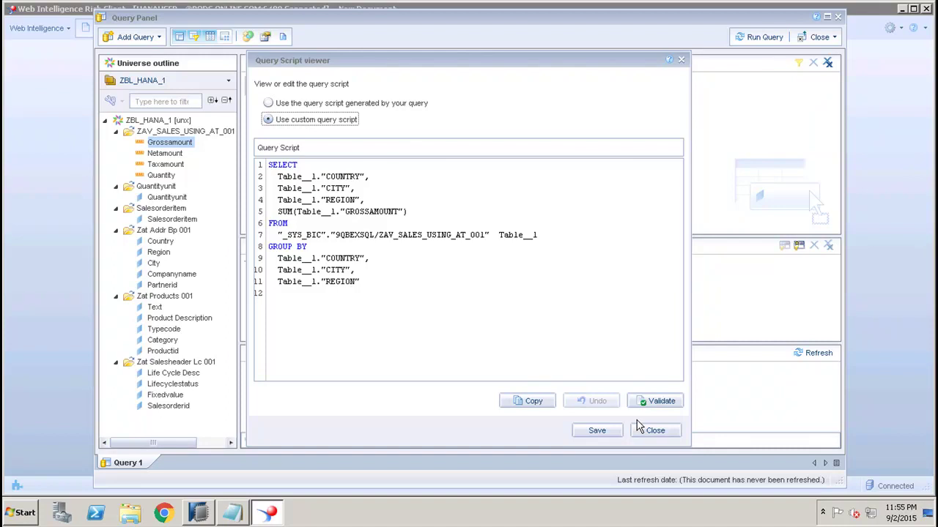
pyautogui.click(649, 433)
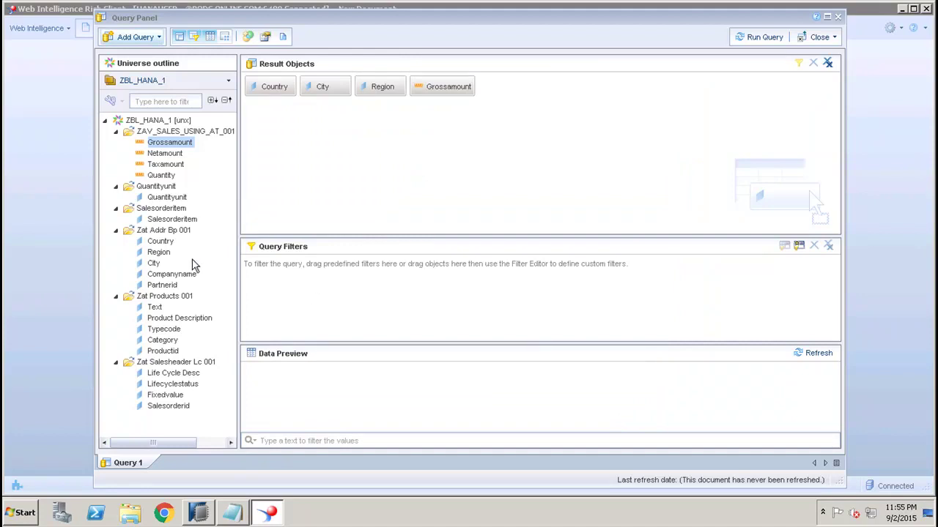
pyautogui.click(155, 265)
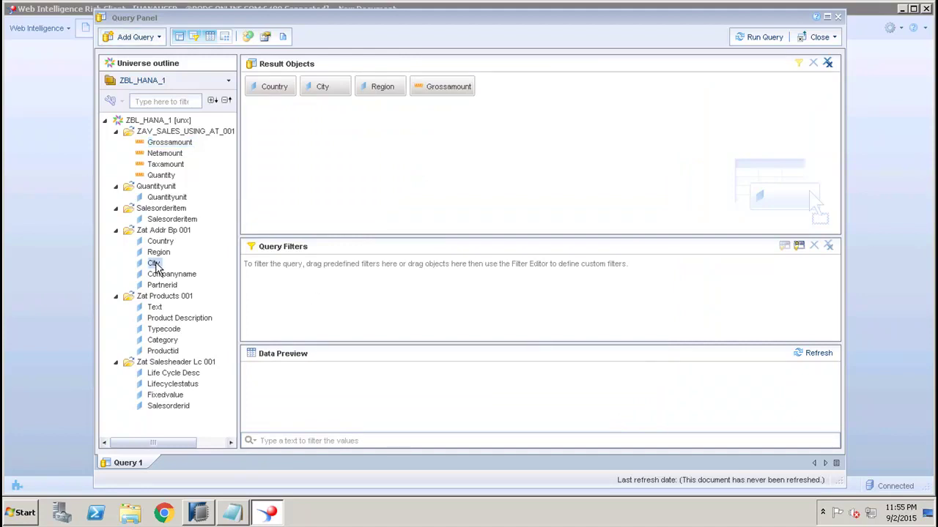
# Add a City In list filter with the twelve cities from Bismarck North Dakota to Karlsruhe
pyautogui.moveTo(155, 265); pyautogui.dragTo(268, 277)
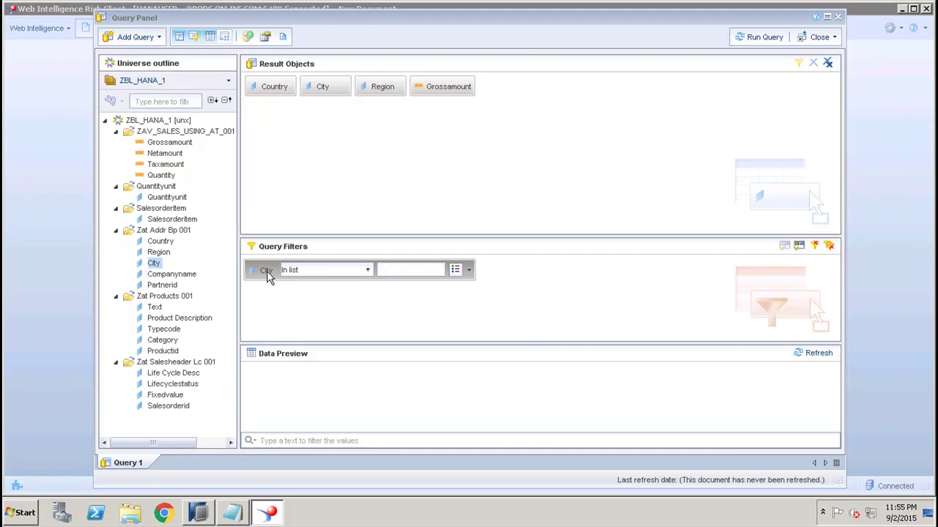
pyautogui.click(368, 271)
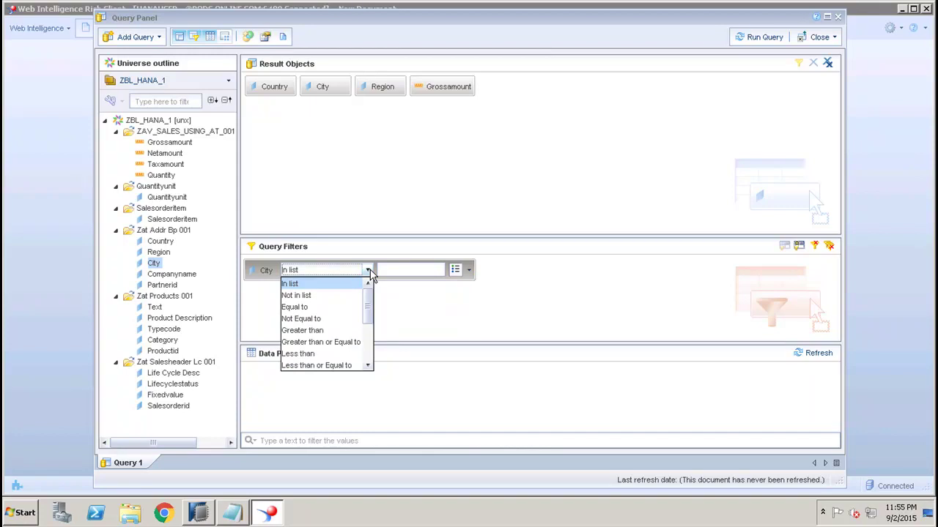
pyautogui.click(408, 294)
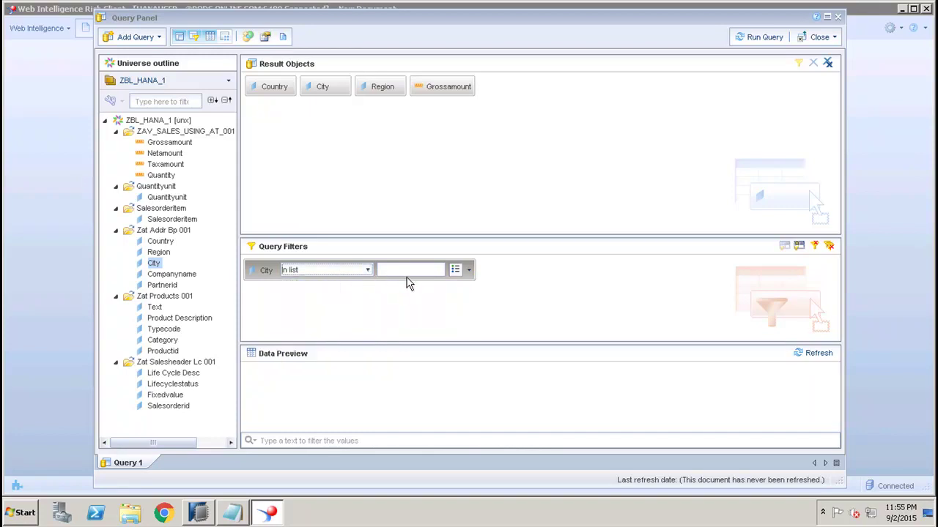
pyautogui.click(468, 271)
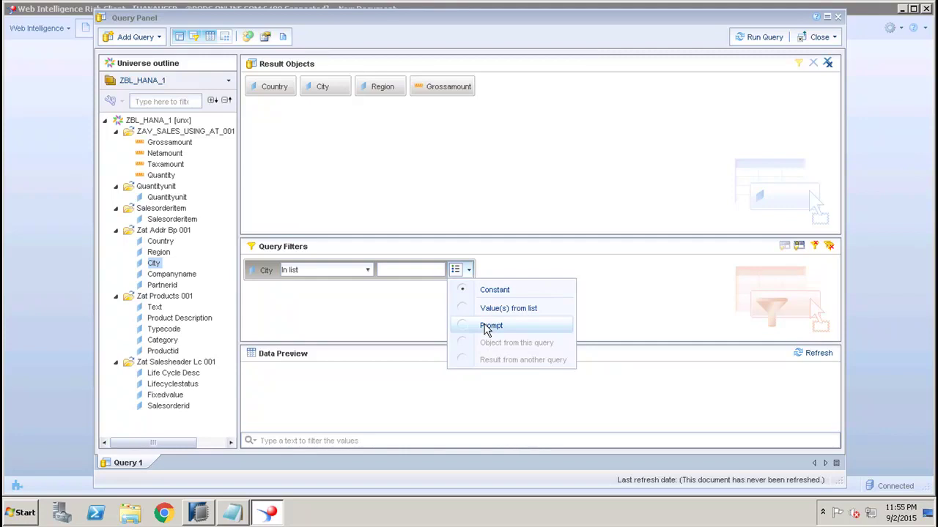
pyautogui.click(532, 315)
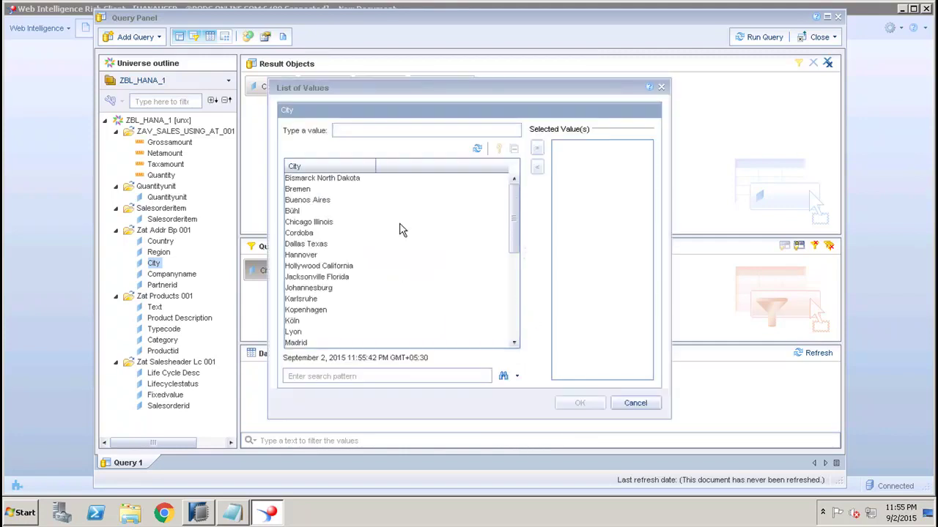
pyautogui.click(301, 181)
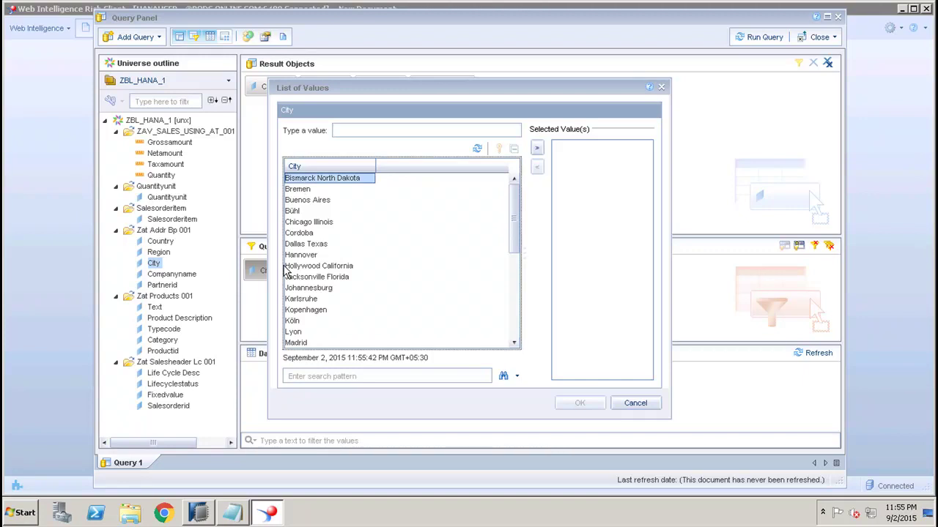
pyautogui.keyDown('shift'); pyautogui.click(290, 300); pyautogui.keyUp('shift')
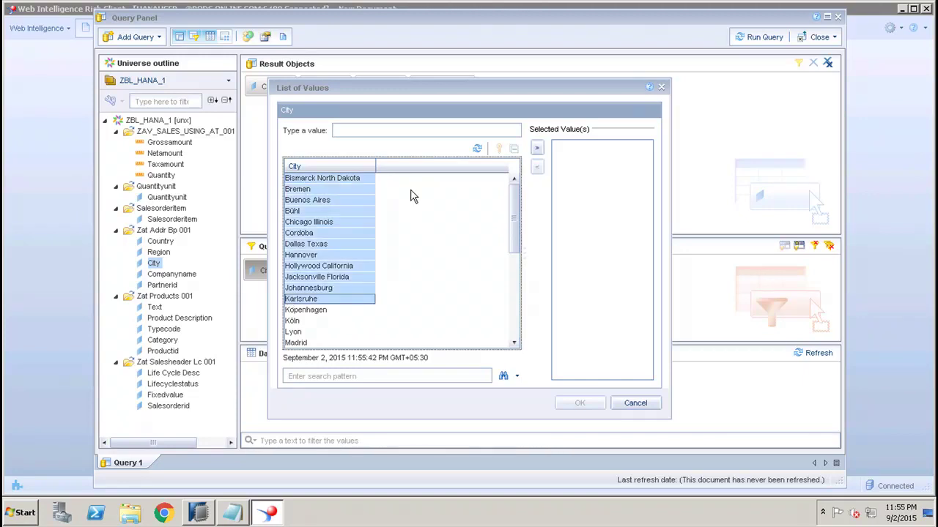
pyautogui.click(537, 148)
pyautogui.click(575, 403)
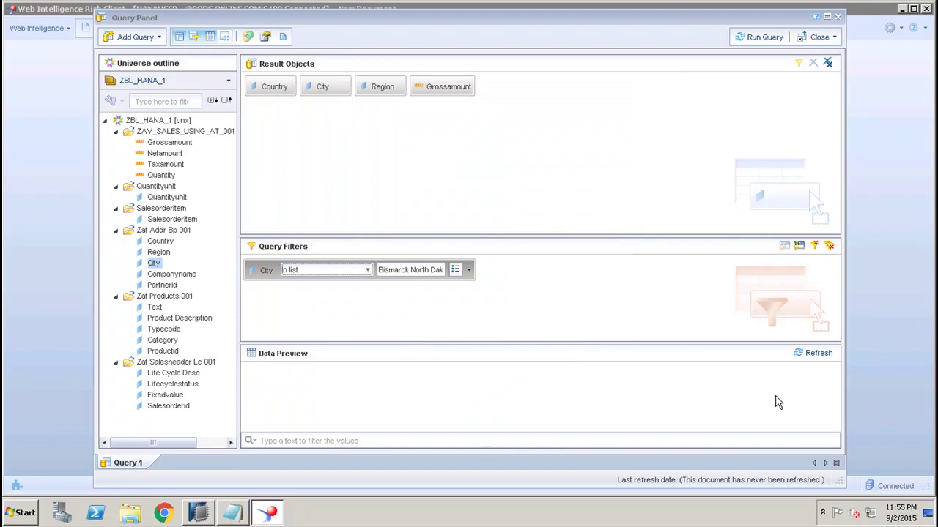
# Refresh the data preview and run the query into Report 1
pyautogui.click(817, 353)
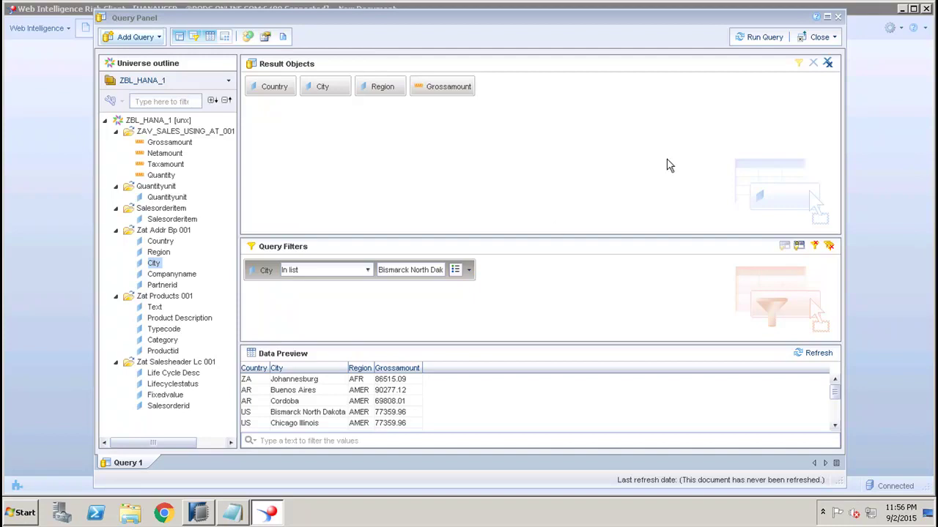
pyautogui.click(755, 40)
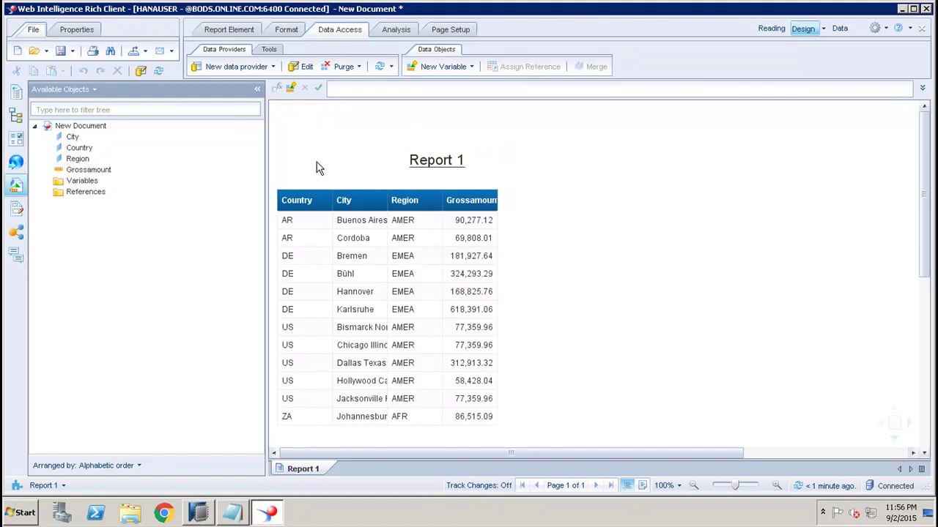
# Add Netamount to the query, rerun it, and place a Netamount column after Grossamount
pyautogui.click(306, 67)
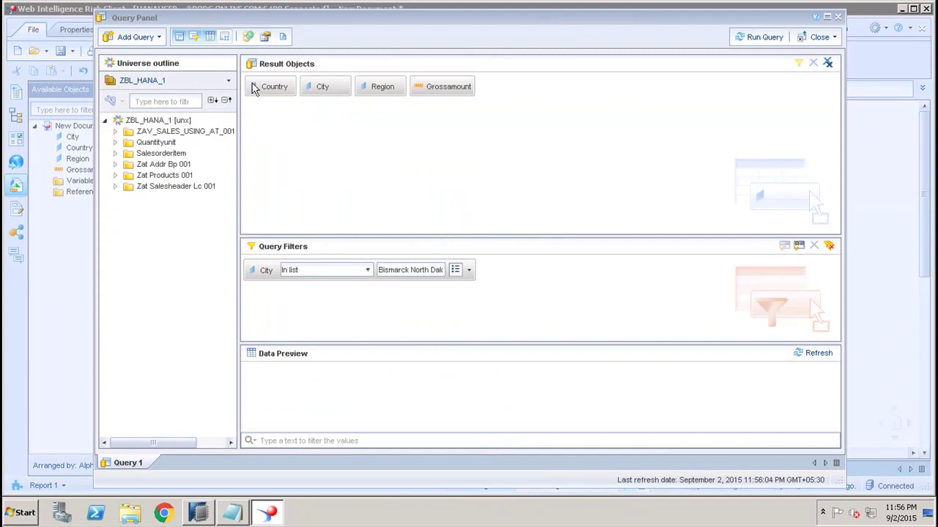
pyautogui.click(115, 132)
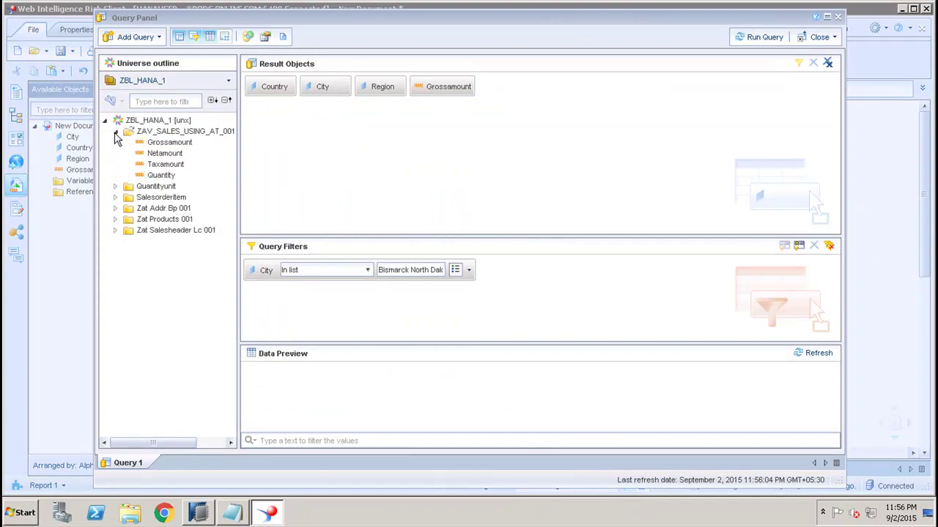
pyautogui.doubleClick(168, 155)
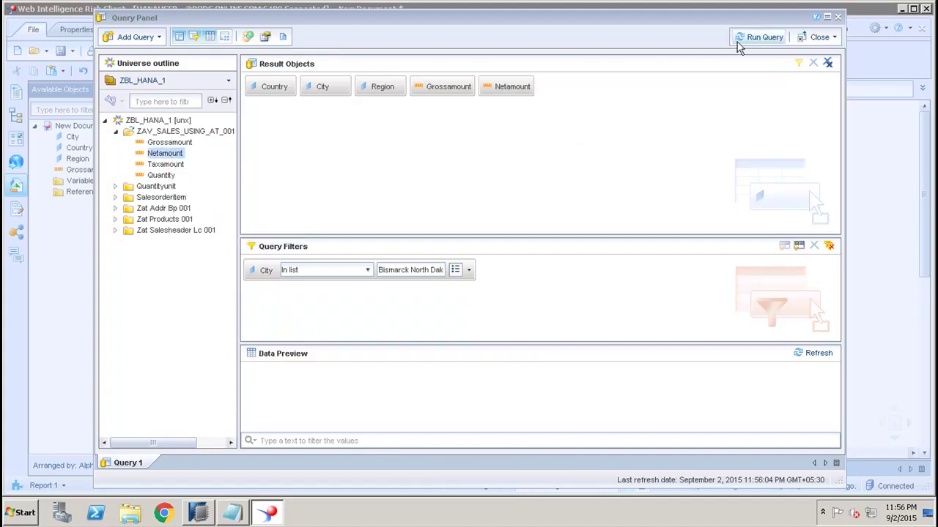
pyautogui.click(759, 40)
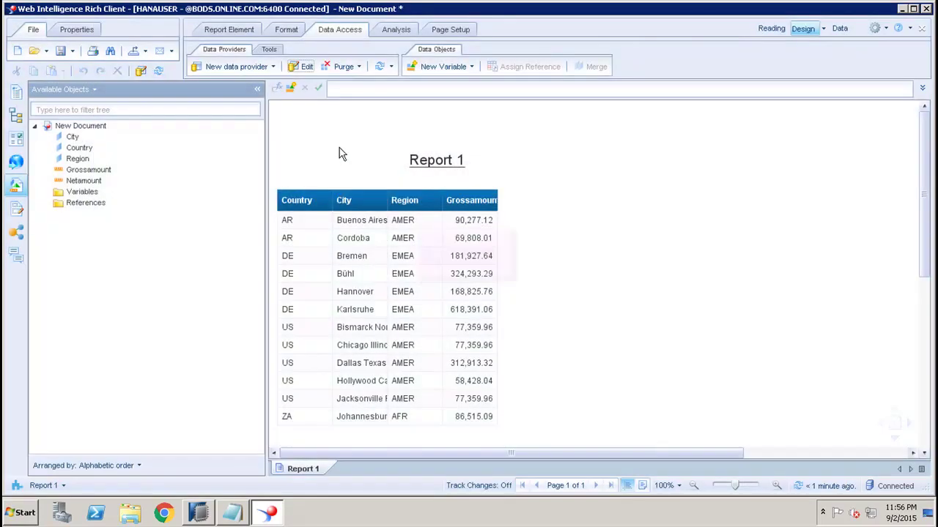
pyautogui.click(78, 185)
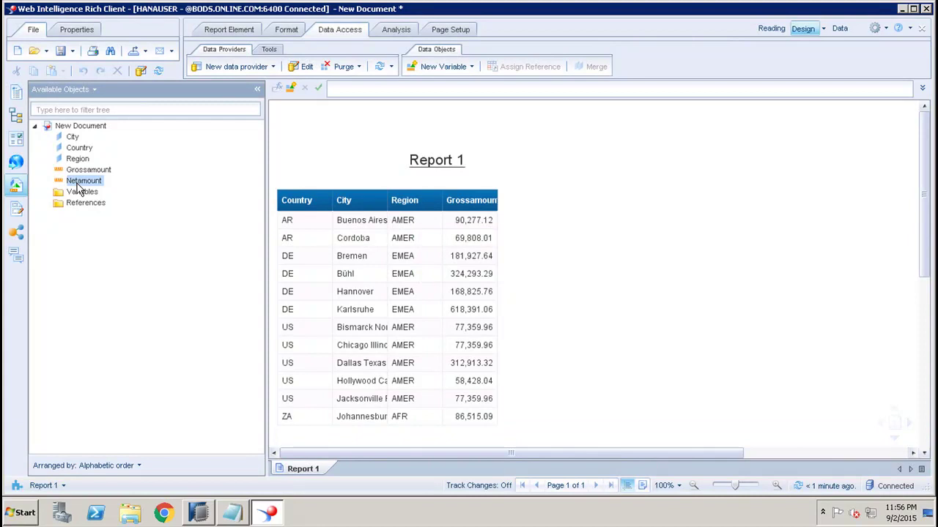
pyautogui.moveTo(77, 185); pyautogui.dragTo(493, 219)
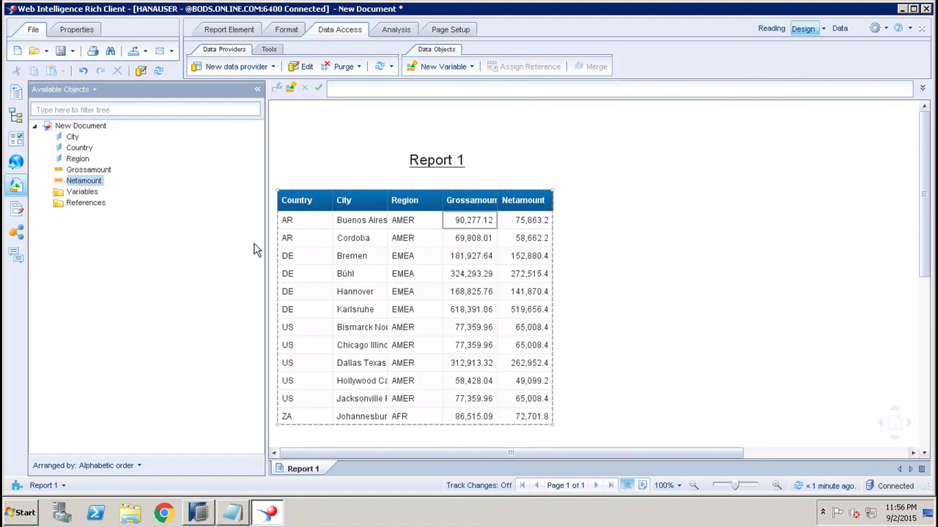
# Browse the Report Element, Format and Data Access tab tools, including border and merge options
pyautogui.click(228, 32)
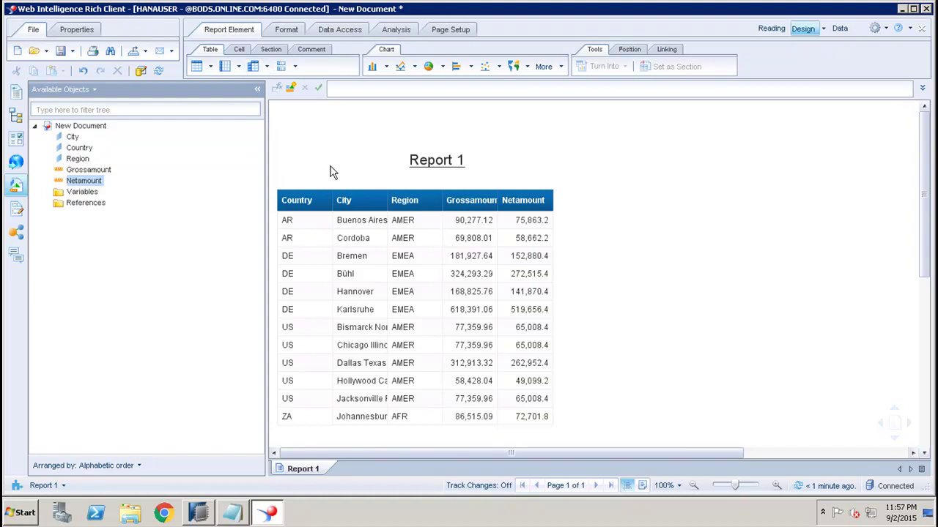
pyautogui.click(286, 30)
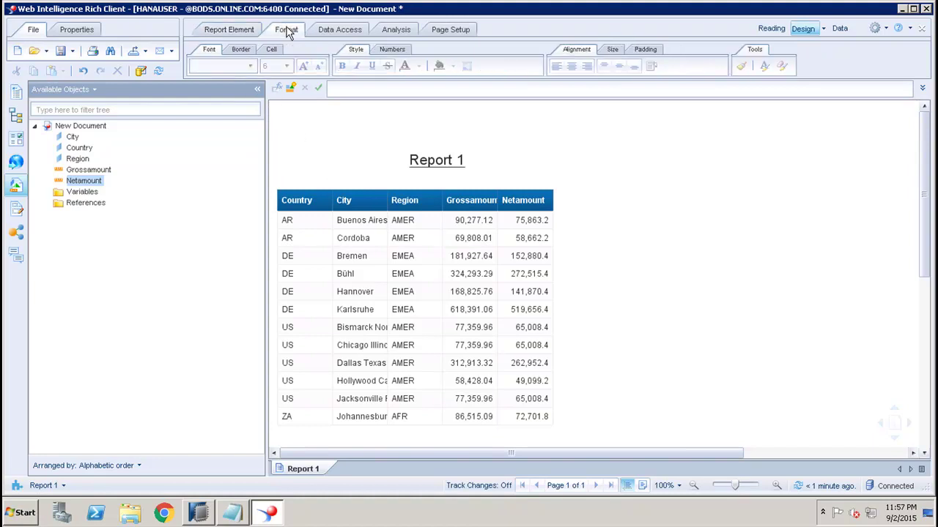
pyautogui.click(361, 130)
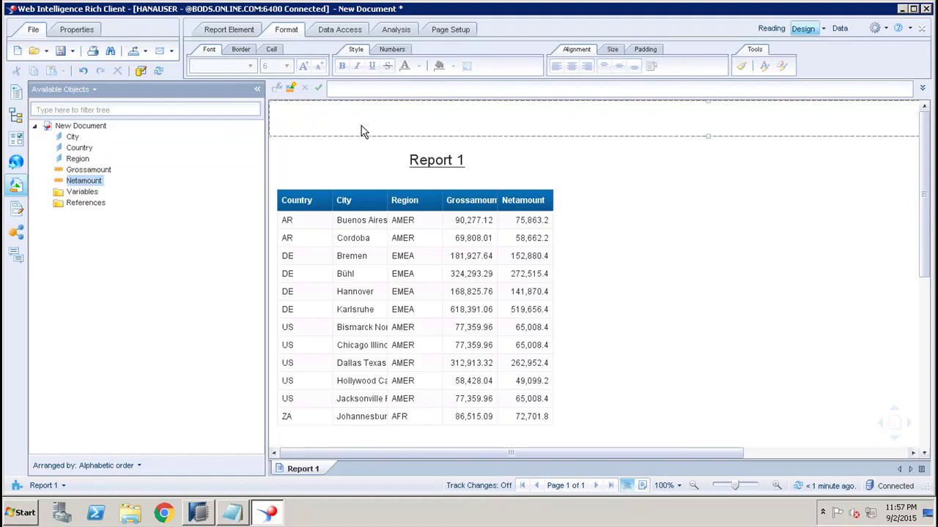
pyautogui.click(239, 55)
pyautogui.click(271, 52)
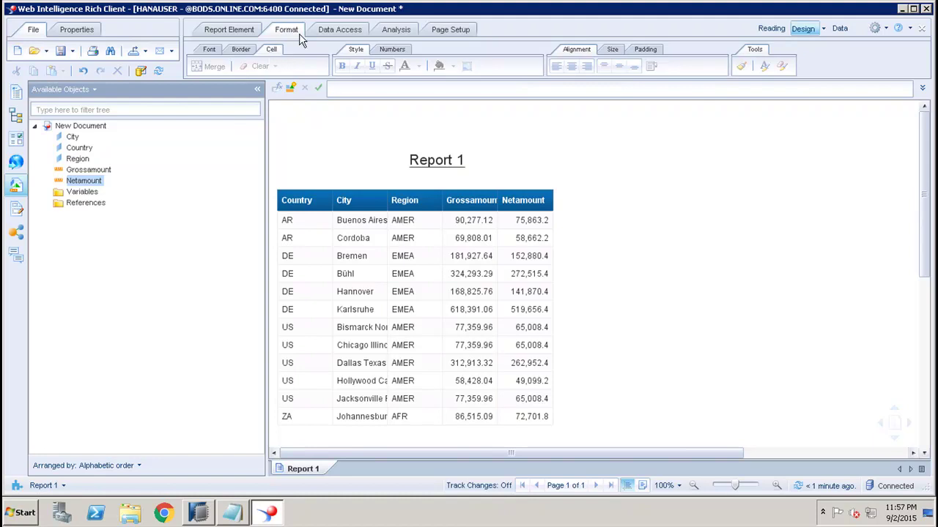
pyautogui.click(333, 39)
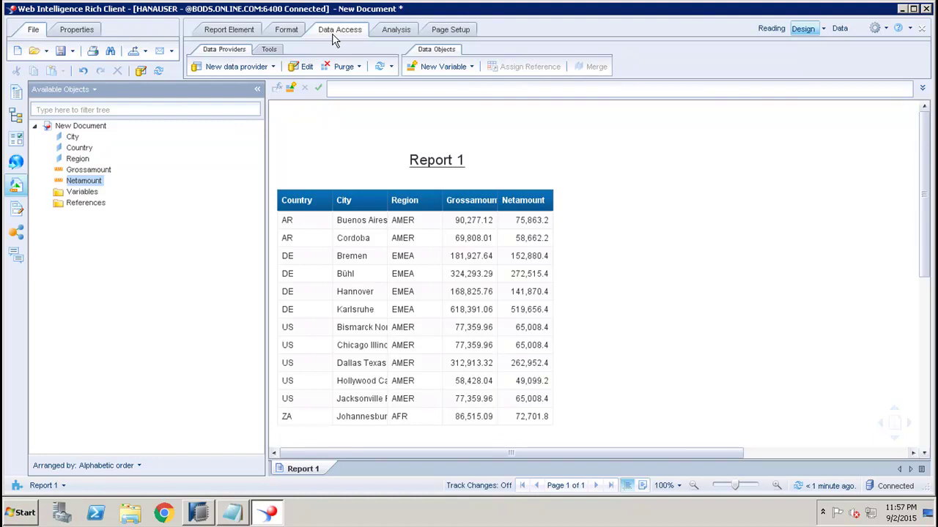
# Review the Analysis tools, then show the Page Setup margins of 2 cm per side
pyautogui.click(401, 31)
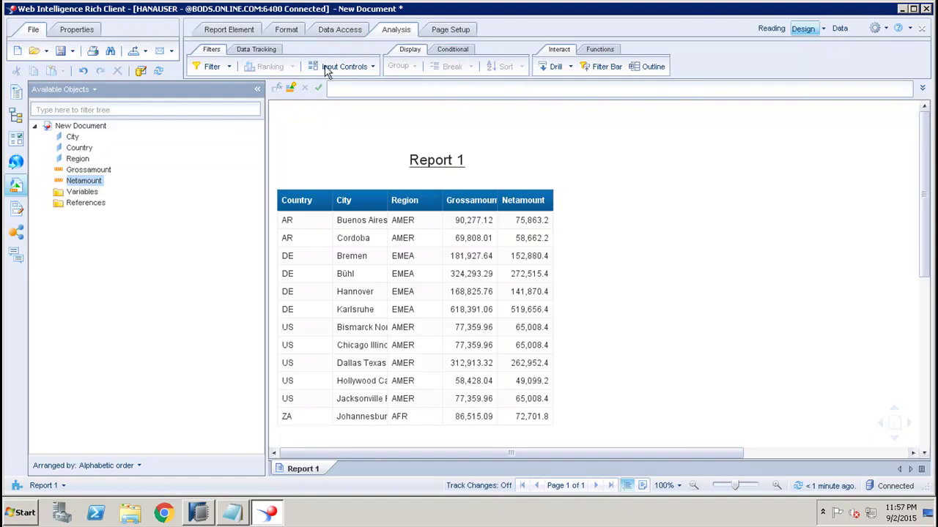
pyautogui.click(256, 50)
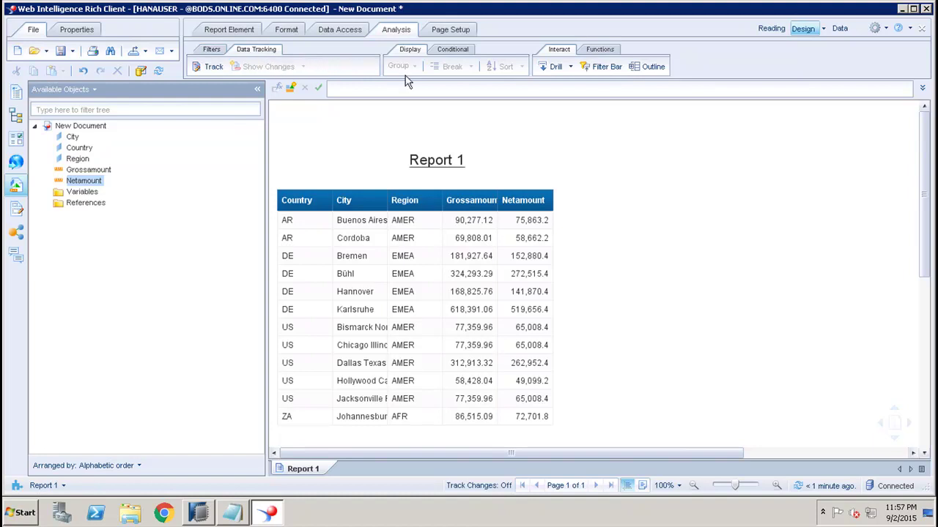
pyautogui.click(451, 52)
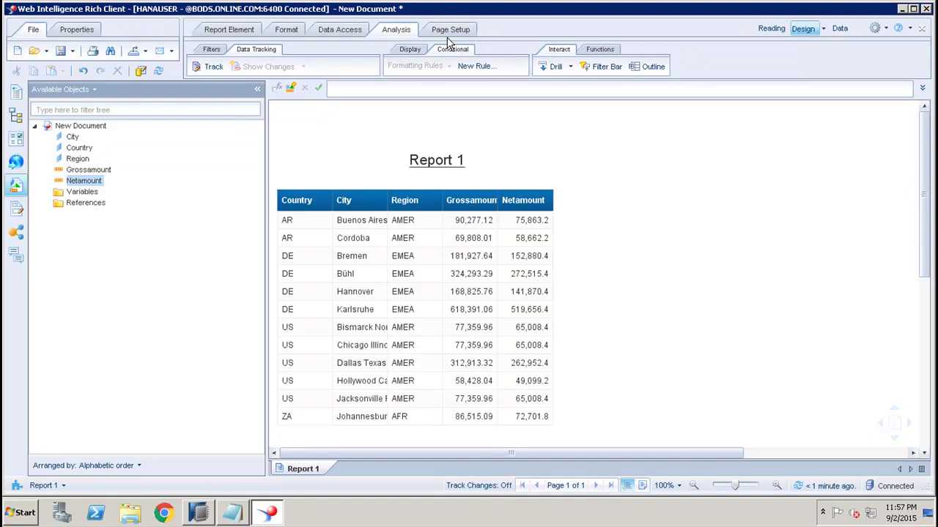
pyautogui.click(446, 35)
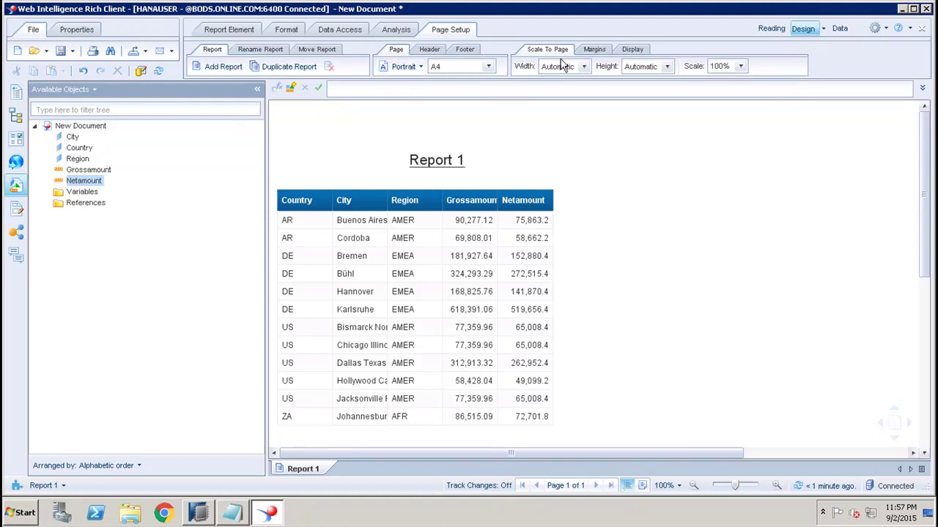
pyautogui.click(595, 49)
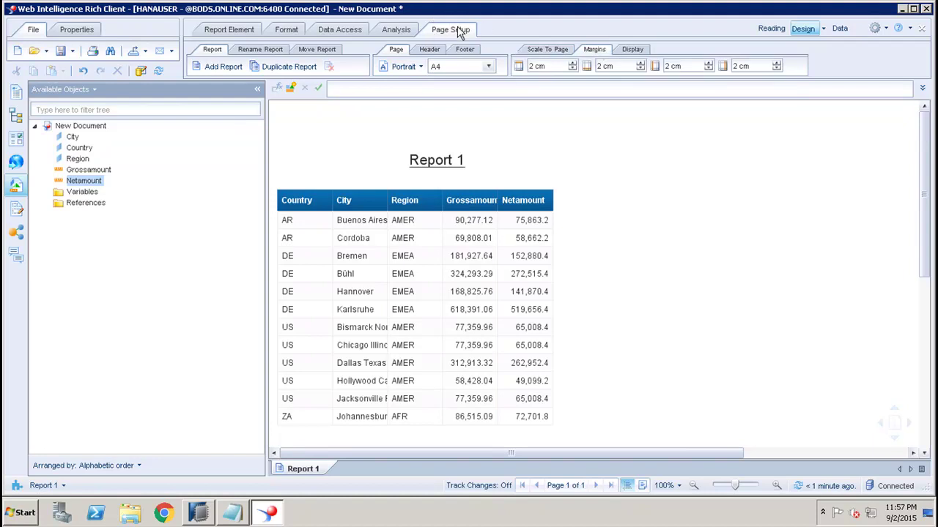
# Save the report as Demo in My Enterprise Public Folders › 1MTI_HCC, then minimise the window
pyautogui.click(63, 53)
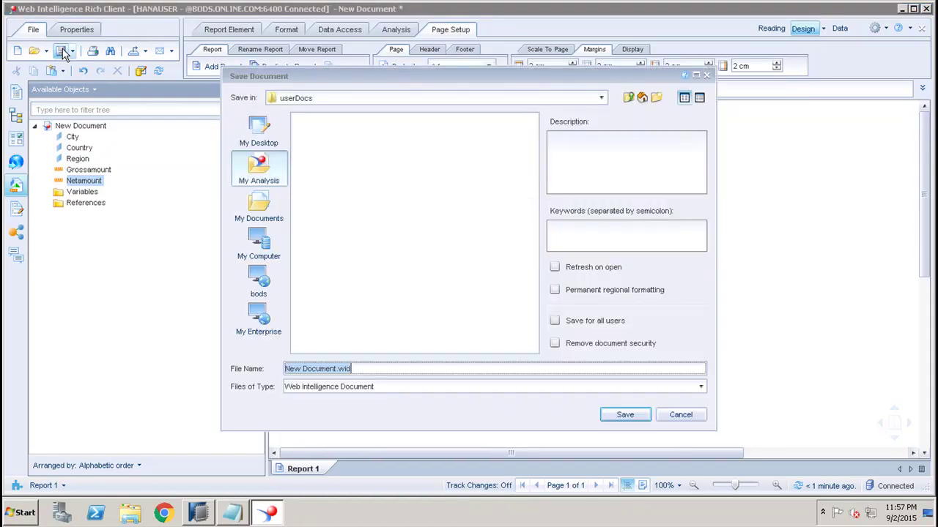
pyautogui.click(259, 320)
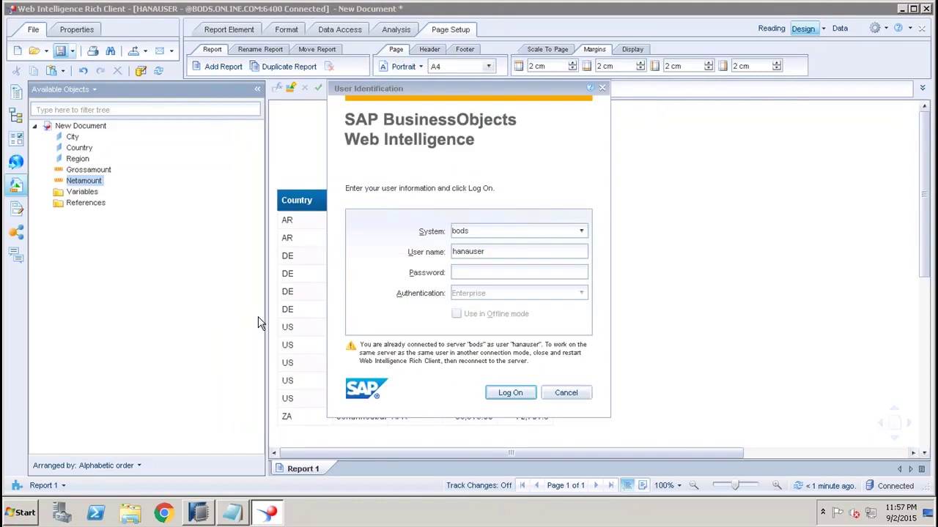
pyautogui.click(517, 395)
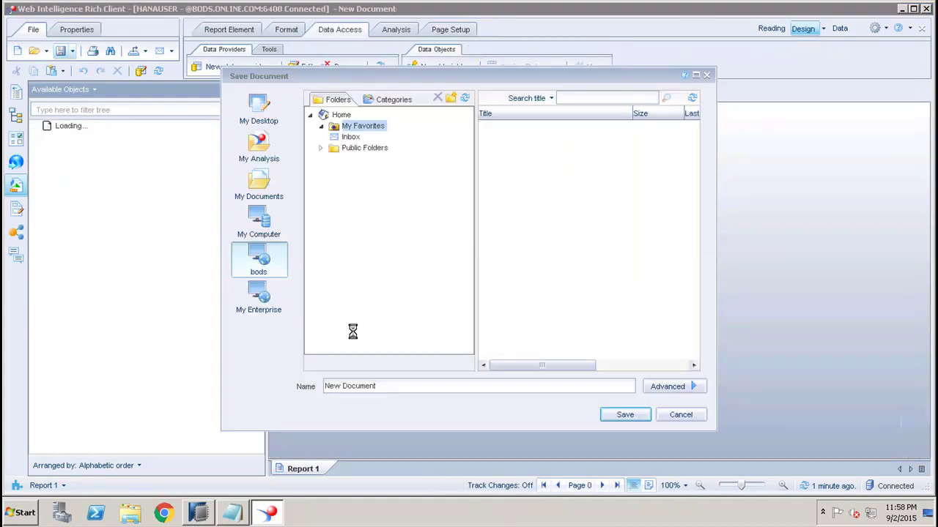
pyautogui.click(322, 182)
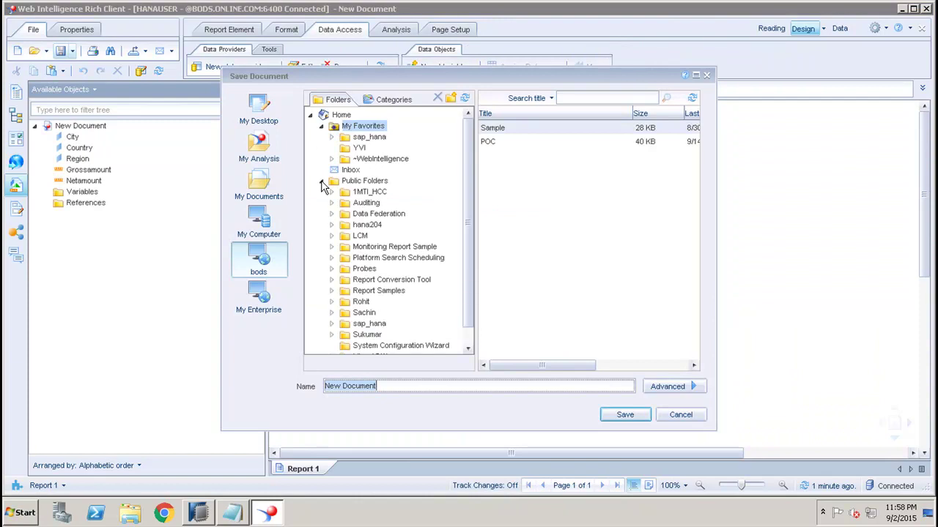
pyautogui.click(370, 193)
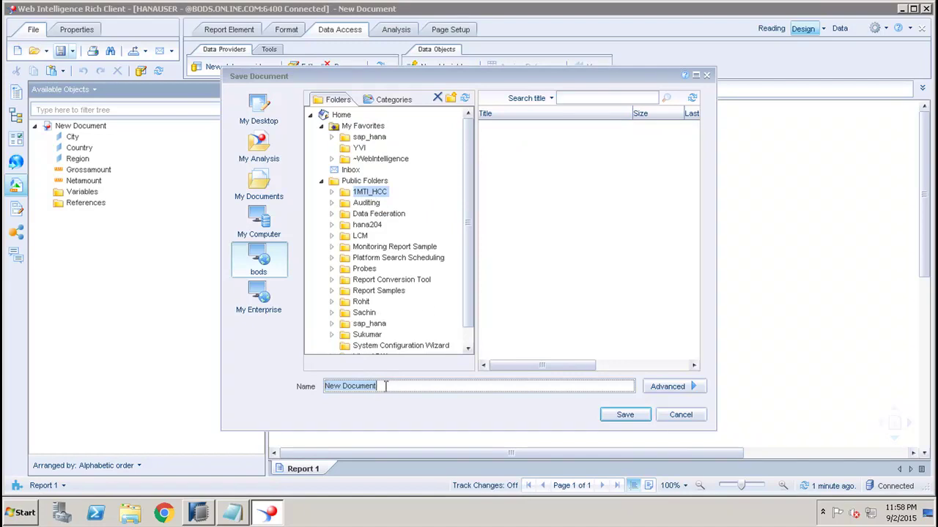
pyautogui.write('Demo')
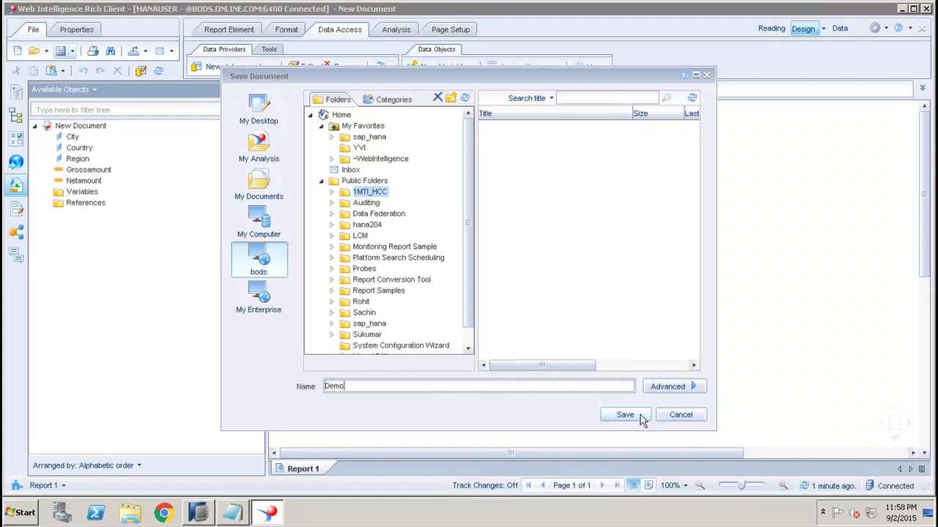
pyautogui.click(630, 415)
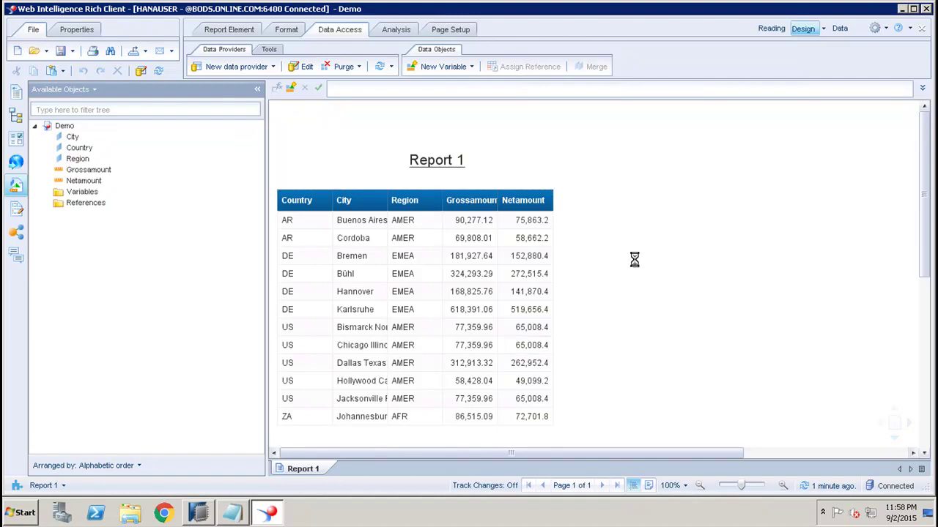
pyautogui.click(902, 9)
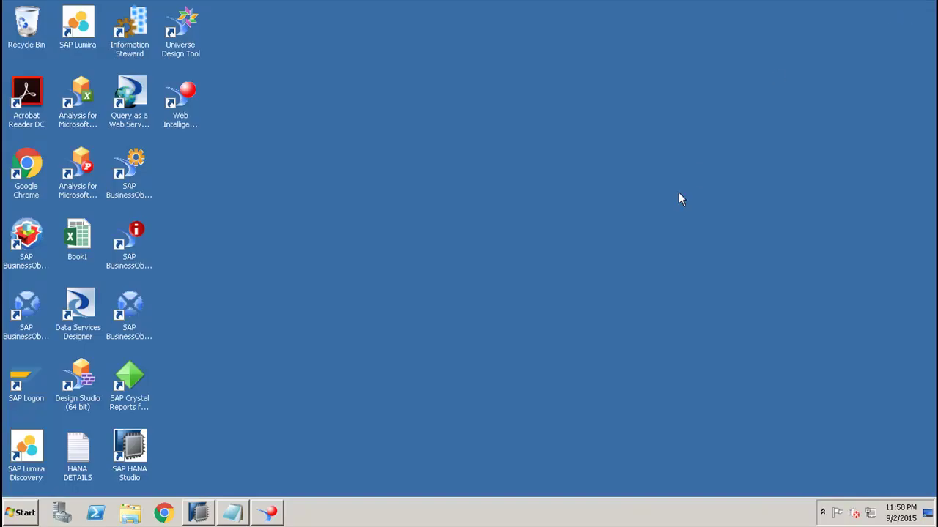